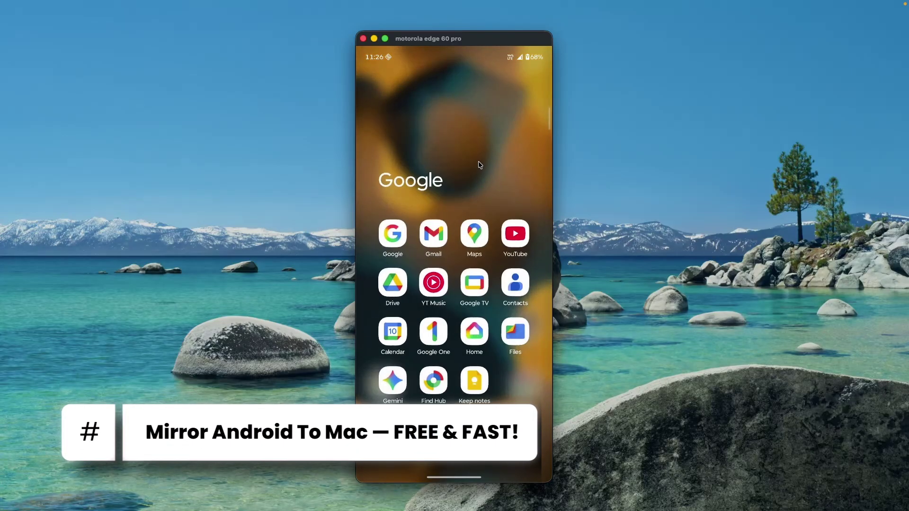
Close the open Google folder on the mirrored phone's home screen
click(479, 148)
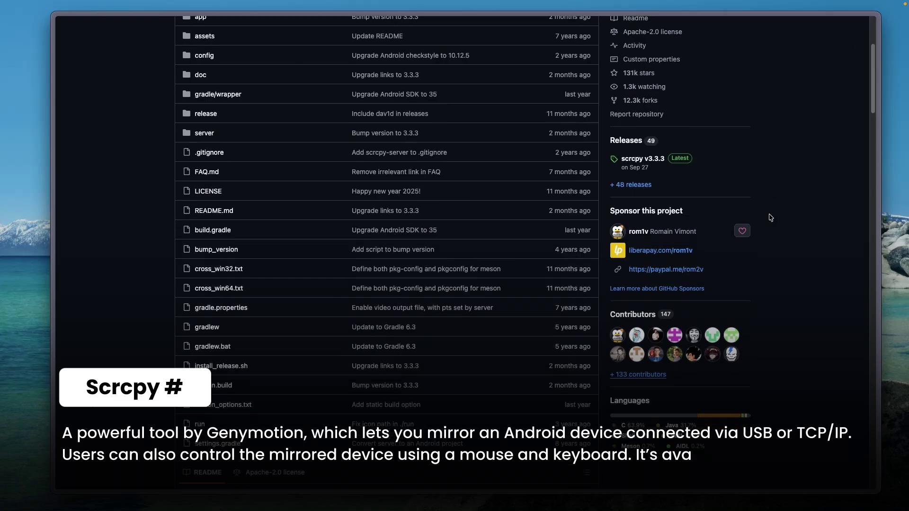
Scroll through the scrcpy README and highlight the 'free and open source software' text
scroll(770, 218, down, 15)
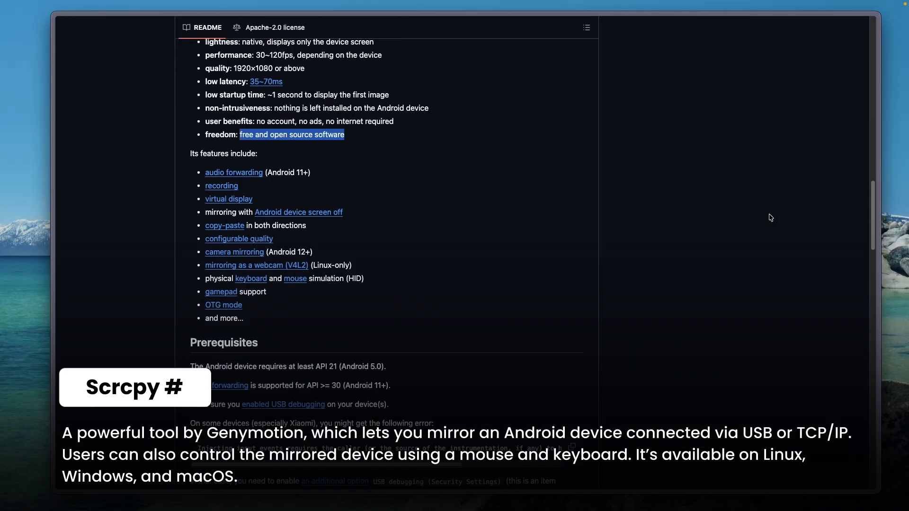
scroll(770, 217, down, 8)
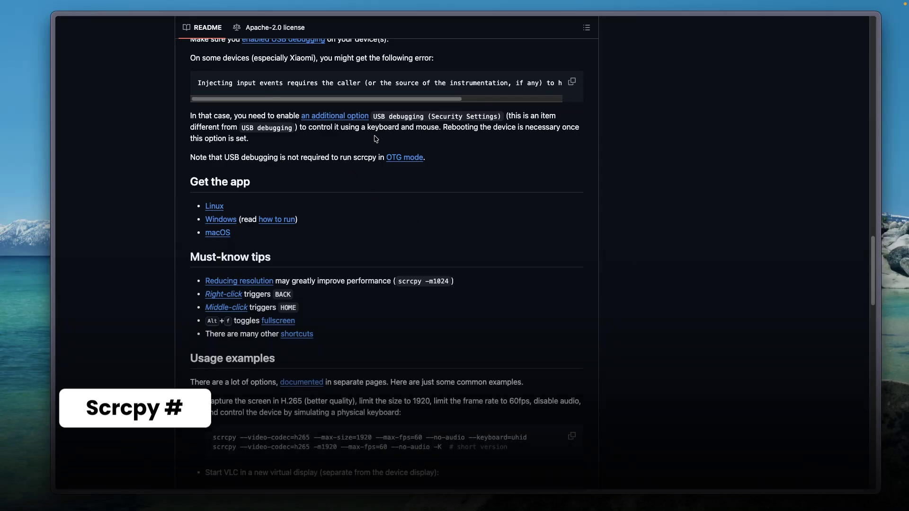
scroll(682, 191, up, 10)
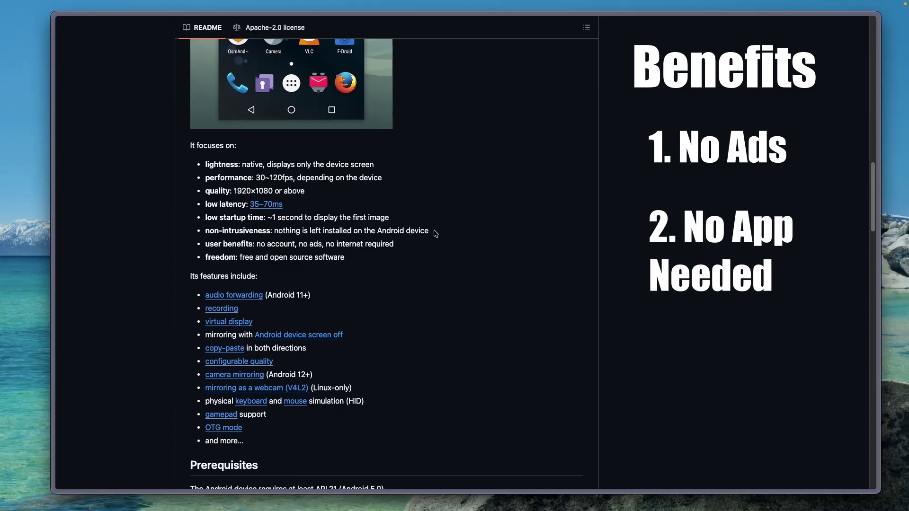
drag(237, 257, 363, 258)
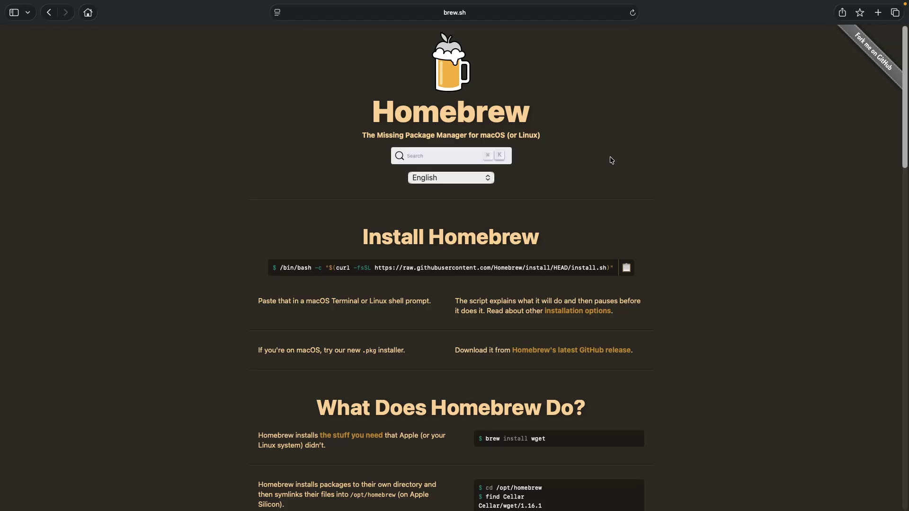
Copy the Homebrew install command from brew.sh and paste it into Terminal
click(627, 268)
key(super+Tab)
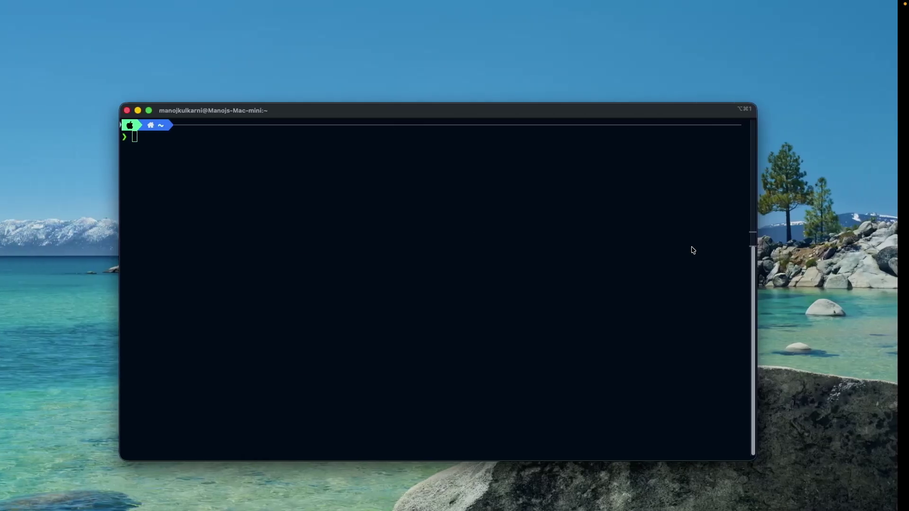
click(470, 221)
key(super+v)
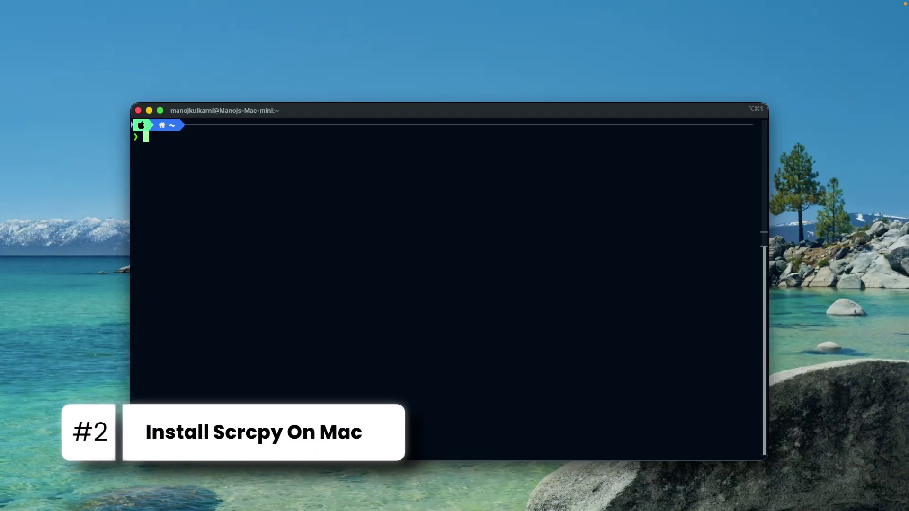
Run 'brew install scrcpy' in Terminal
text(brew i)
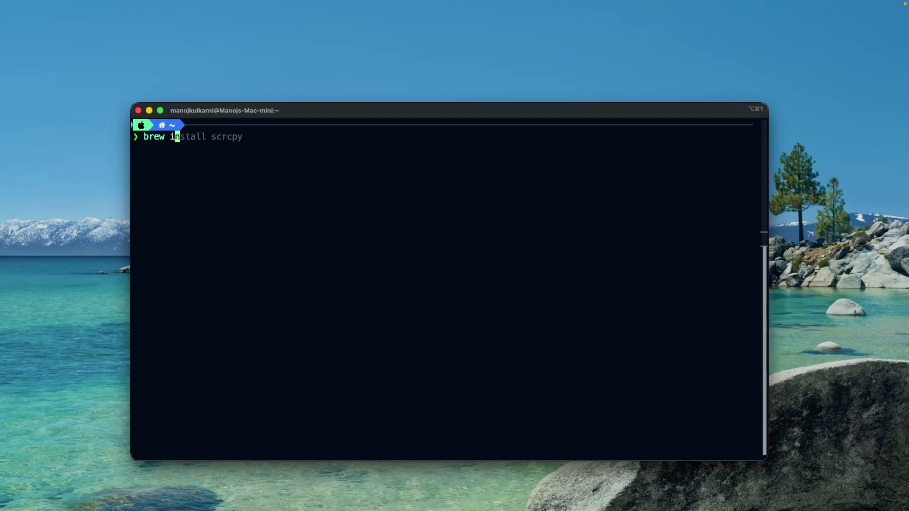
text(nstall)
key(Right)
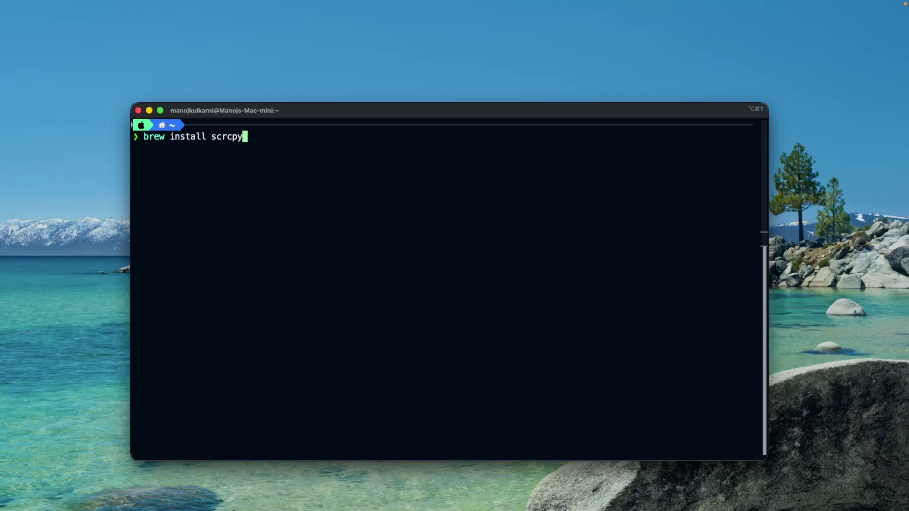
key(Return)
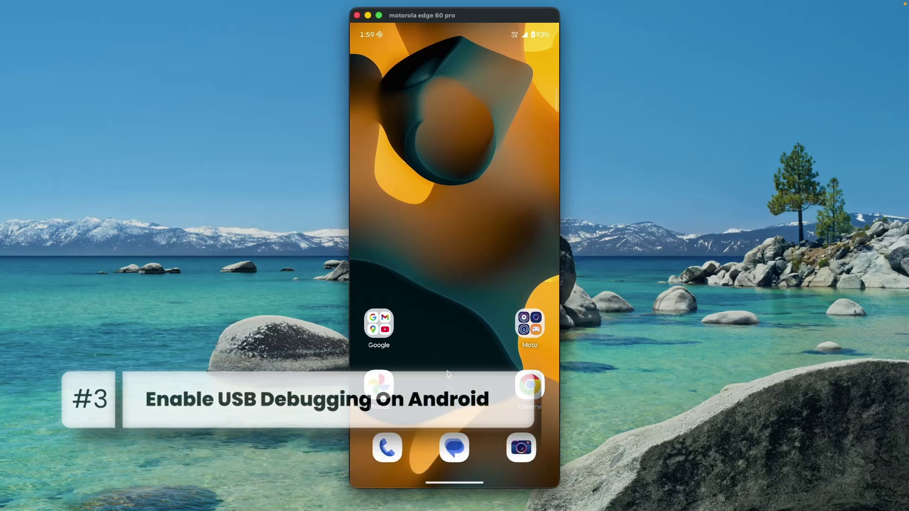
On the mirrored phone, open Settings from the app drawer, then About phone > Device identifiers
drag(439, 421, 445, 245)
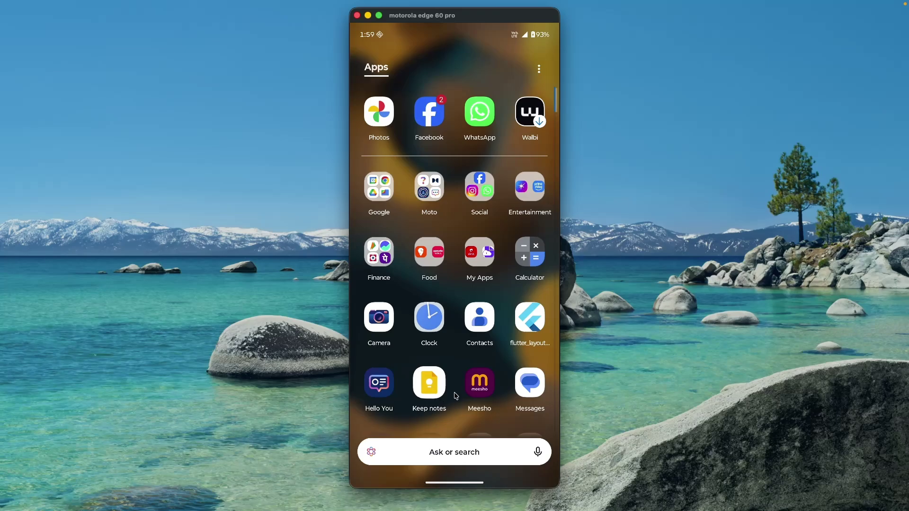
scroll(455, 395, down, 5)
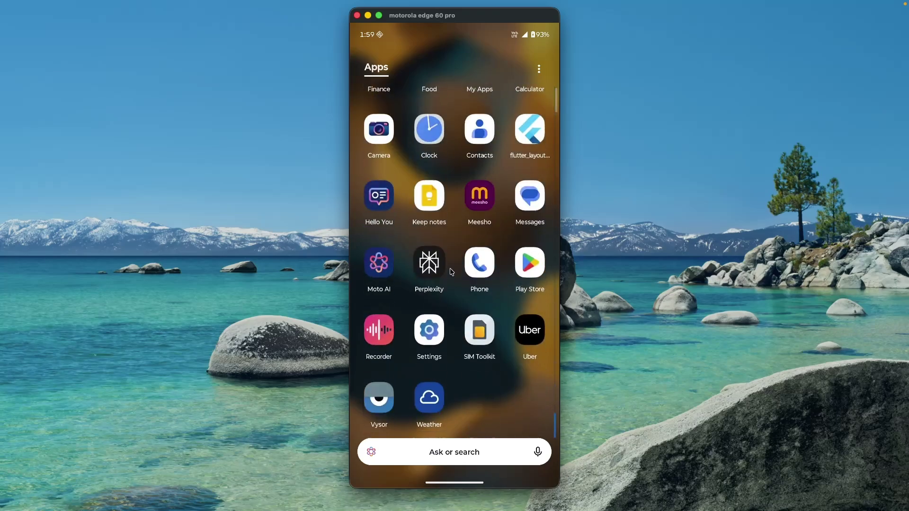
click(429, 334)
scroll(442, 411, down, 5)
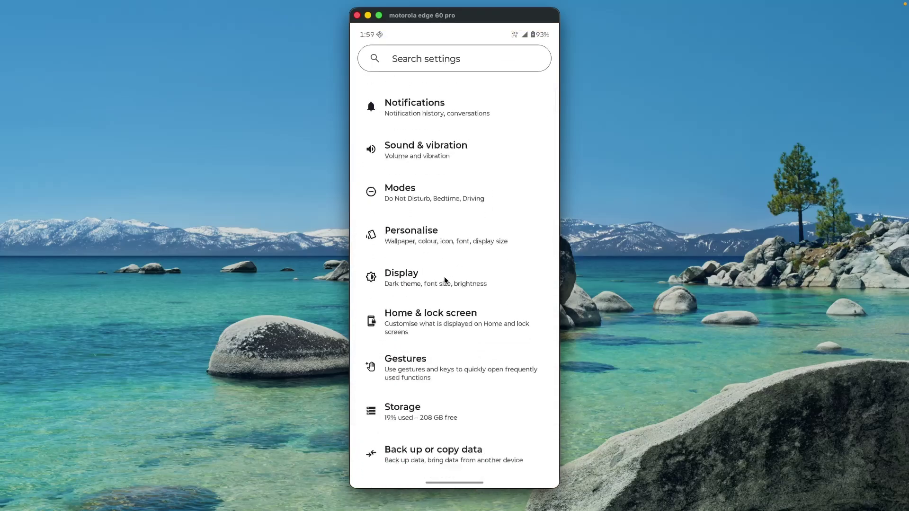
scroll(444, 279, down, 7)
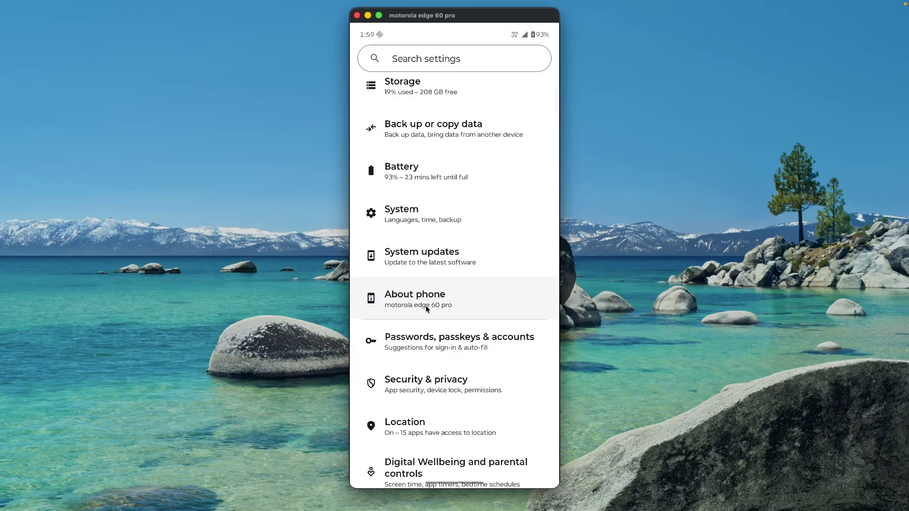
click(425, 306)
scroll(441, 307, down, 4)
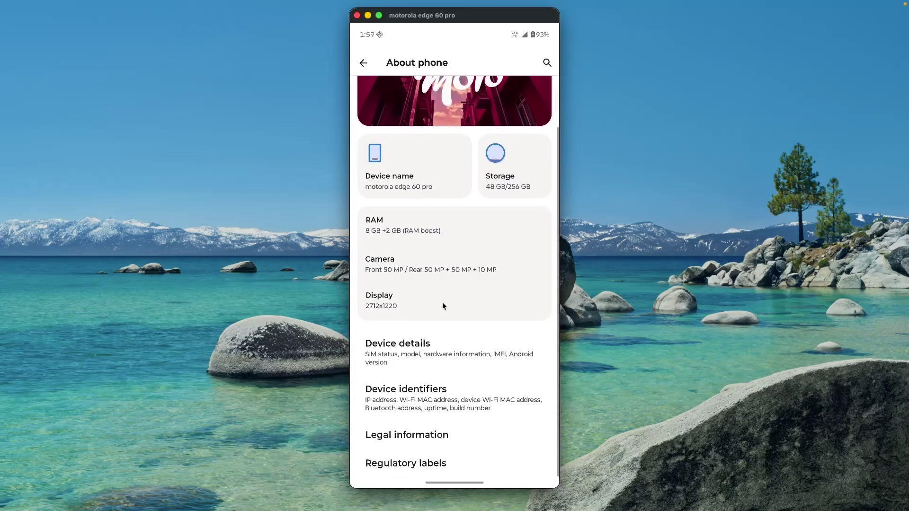
click(433, 404)
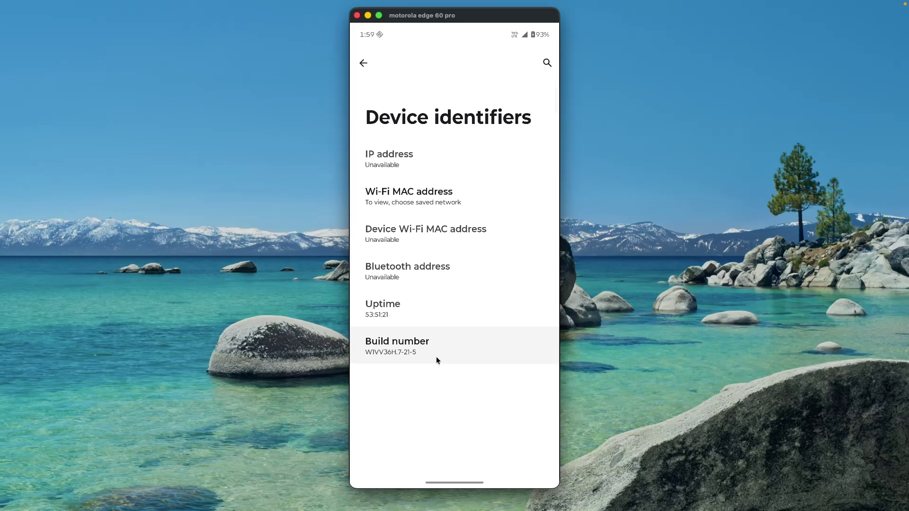
Search settings for 'Deve', open Developer options and scroll down to USB debugging
click(546, 63)
text(Deve)
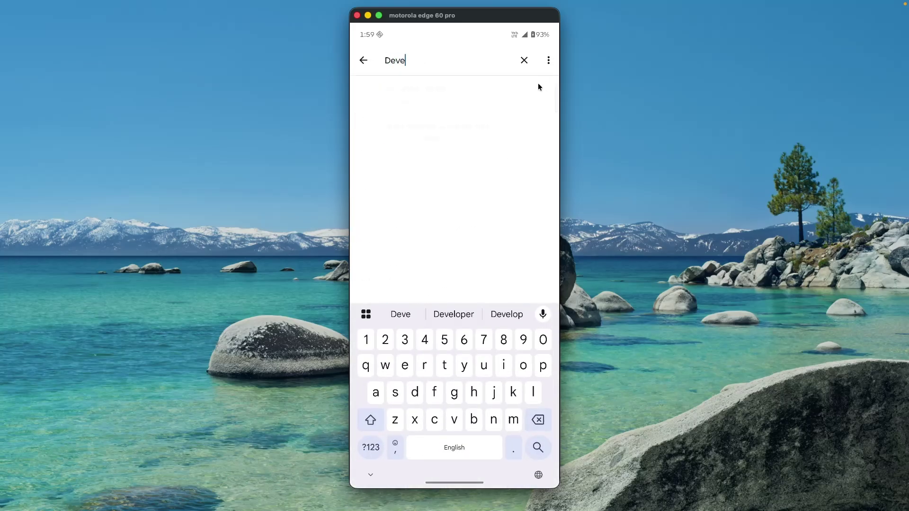
click(470, 98)
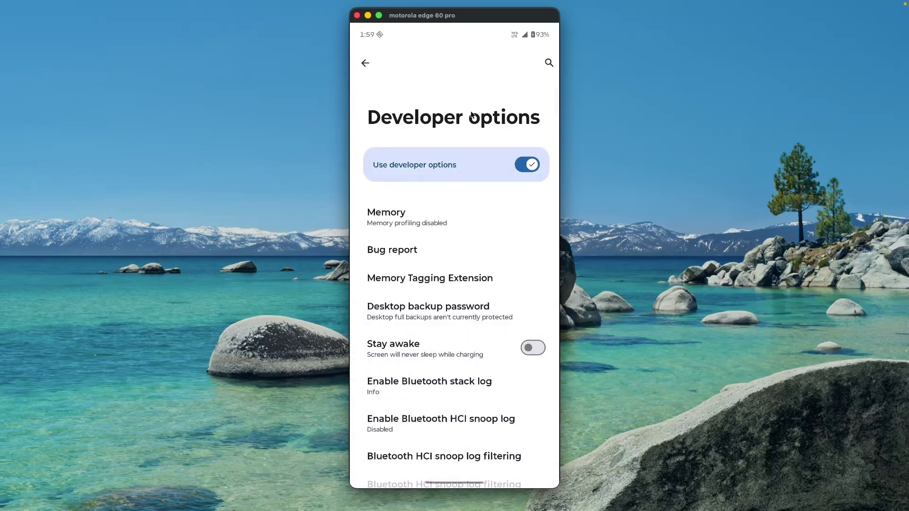
scroll(443, 293, down, 10)
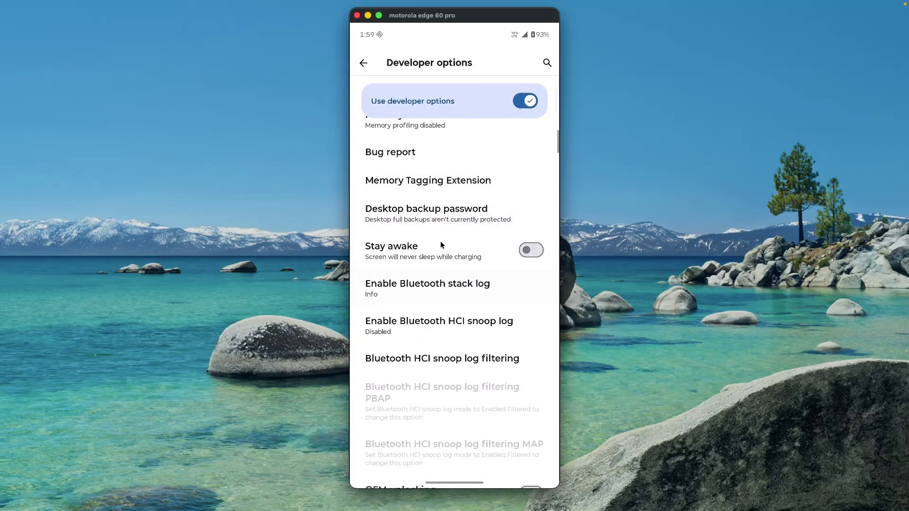
scroll(437, 212, down, 10)
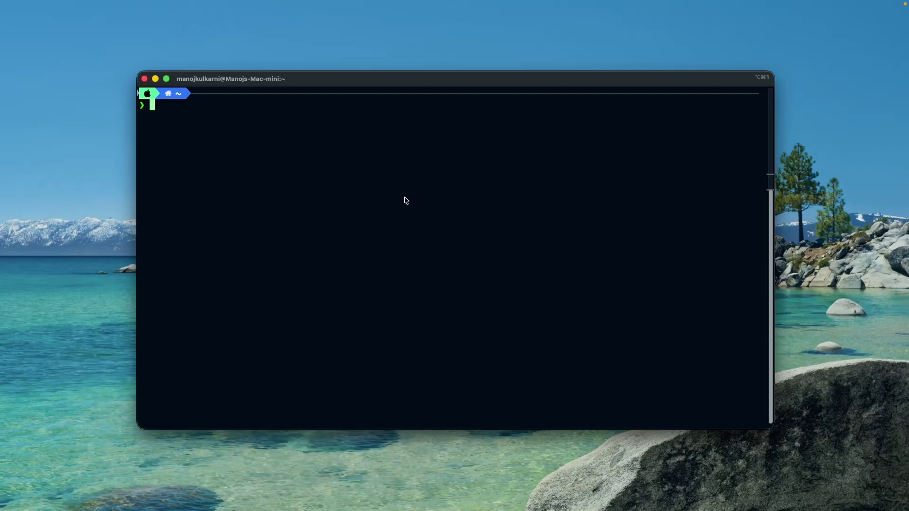
Run scrcpy in Terminal and bring the motorola edge 60 pro mirror window forward
text(scrcpy)
key(Return)
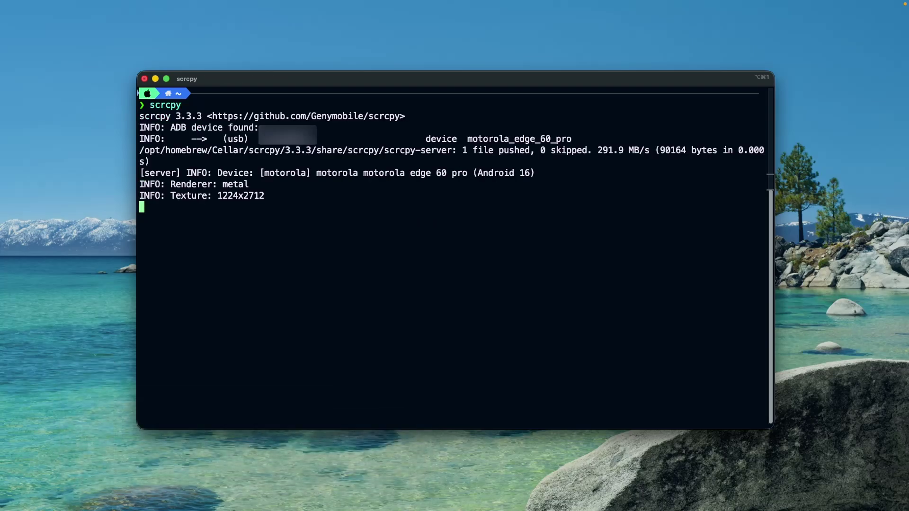
click(457, 51)
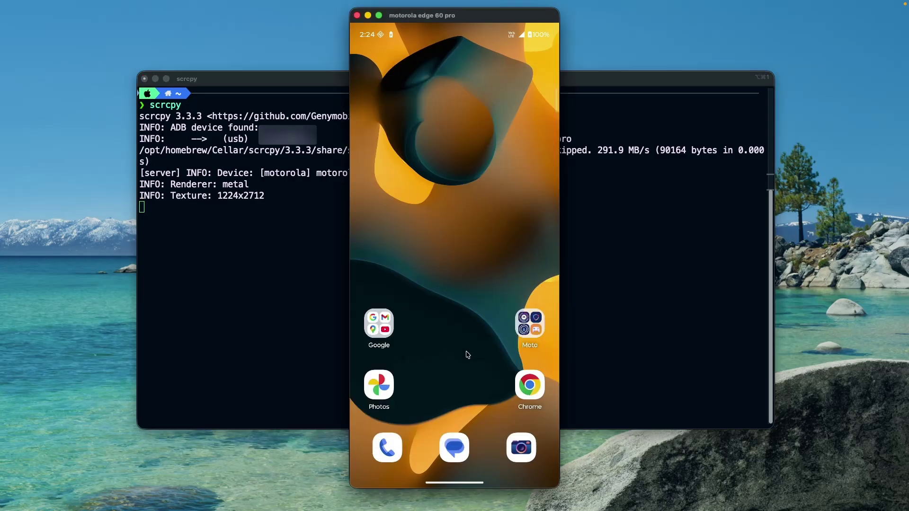
Open Settings from the phone's app drawer and search settings for 'develop'
drag(467, 393, 466, 195)
drag(465, 331, 459, 142)
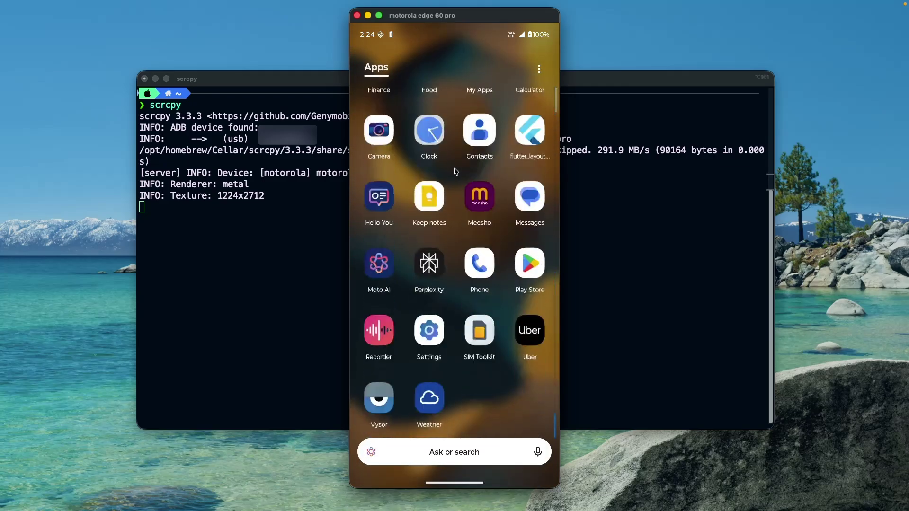
click(433, 335)
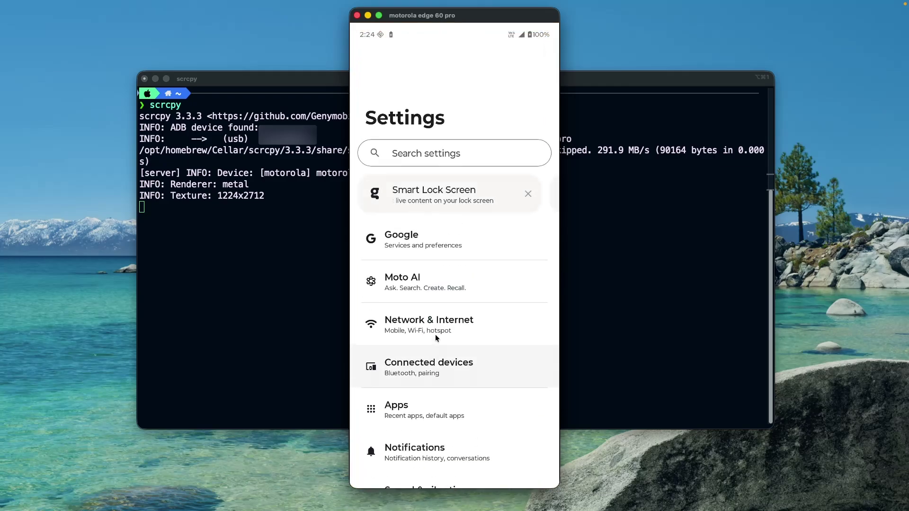
drag(435, 334, 437, 219)
drag(442, 293, 439, 197)
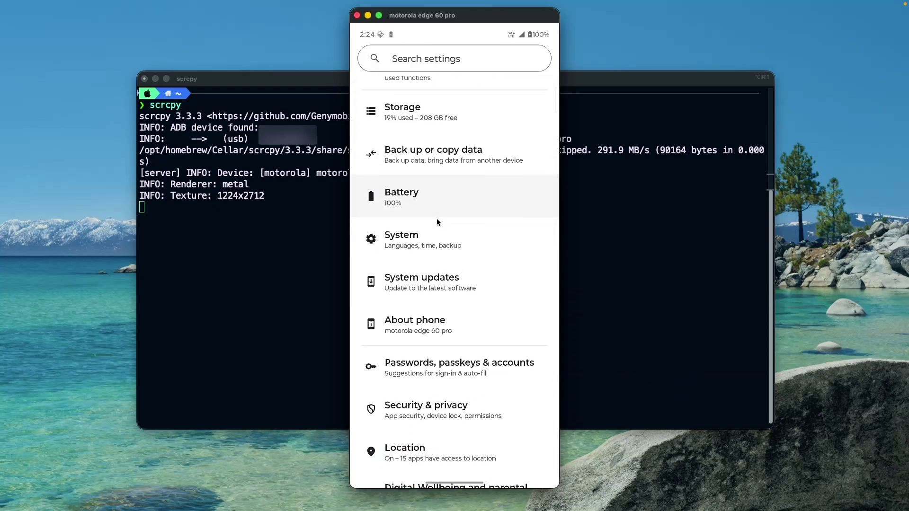
scroll(436, 218, up, 10)
click(422, 146)
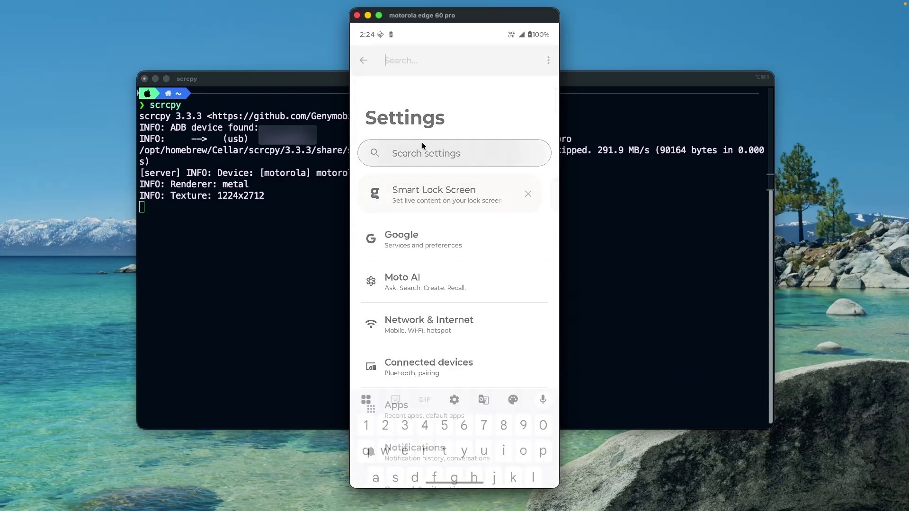
text(develop)
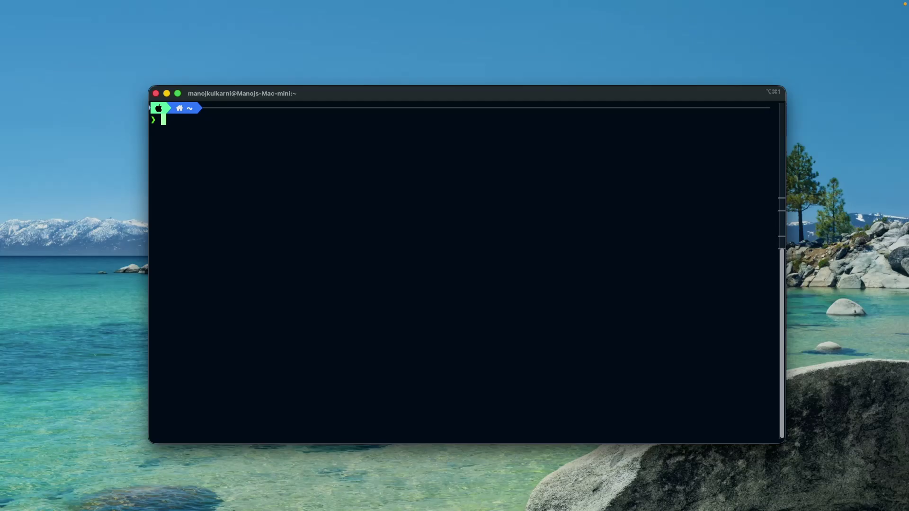
Run 'scrcpy --tcpip' to connect to the phone wirelessly on port 5555
text(scrcpy --tcpip)
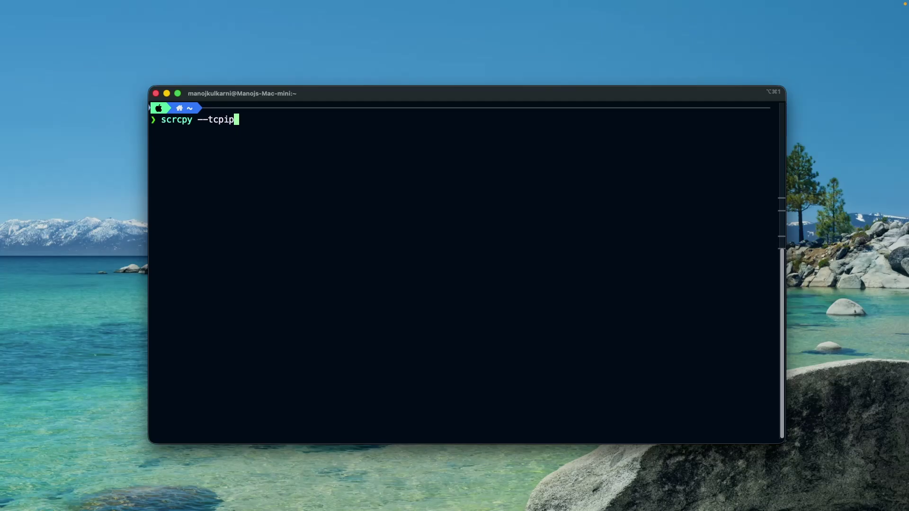
key(Return)
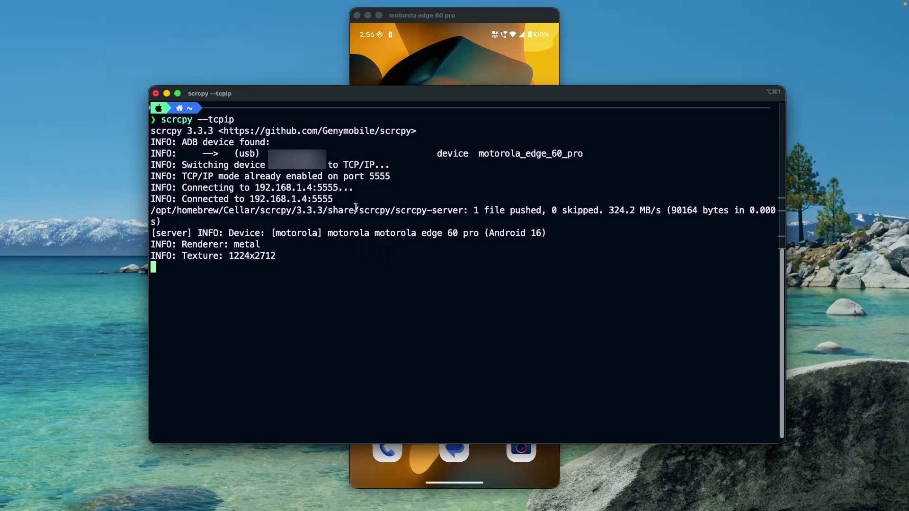
Bring the wirelessly connected scrcpy mirror window to the front
click(505, 74)
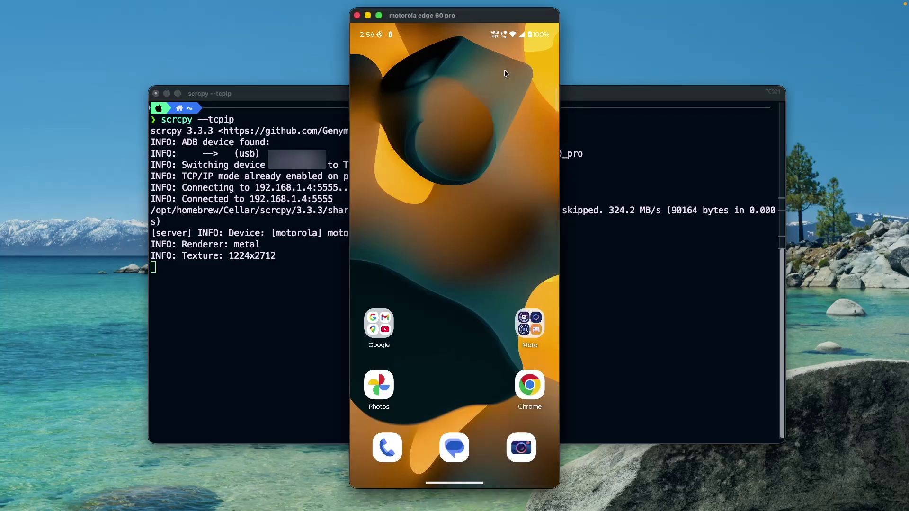